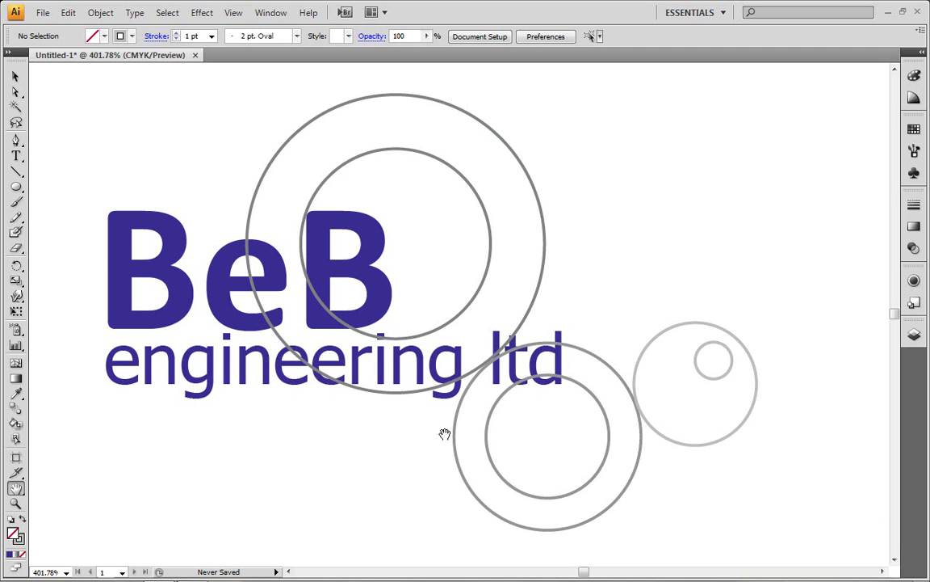
Examine the logo's "BeB" and "engineering ltd" text objects and its large circle paths by selecting them in turn.
click(16, 155)
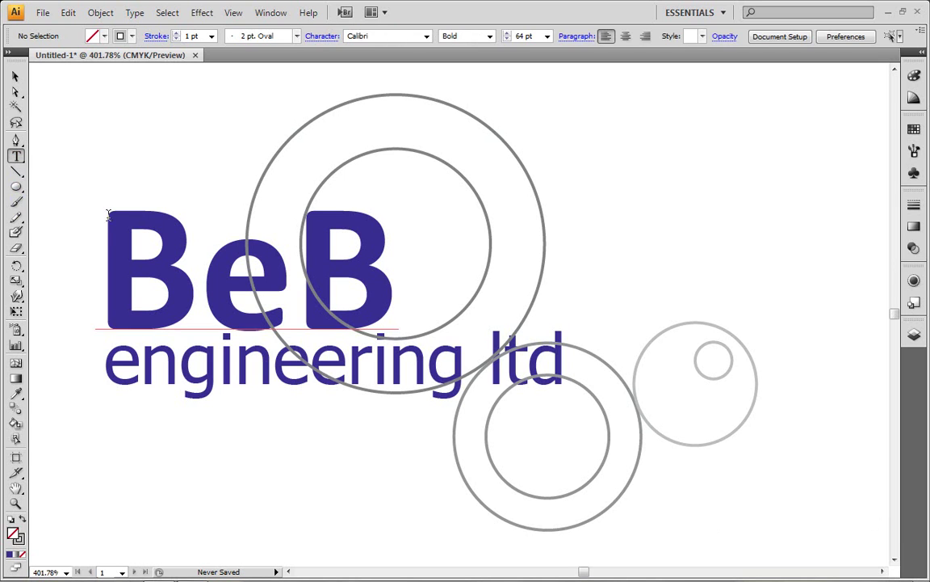
drag(101, 202, 375, 243)
click(289, 279)
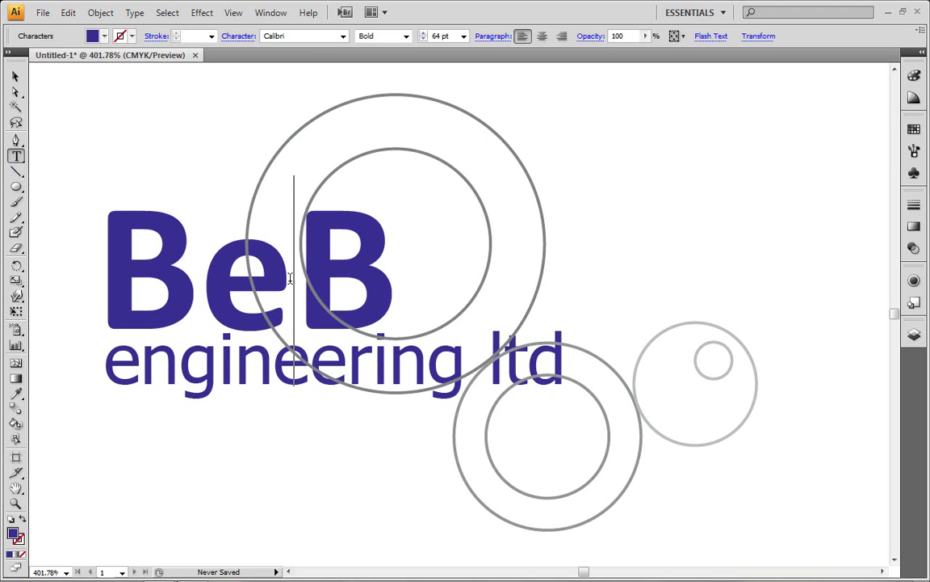
drag(138, 360, 566, 360)
click(344, 443)
click(16, 77)
click(115, 221)
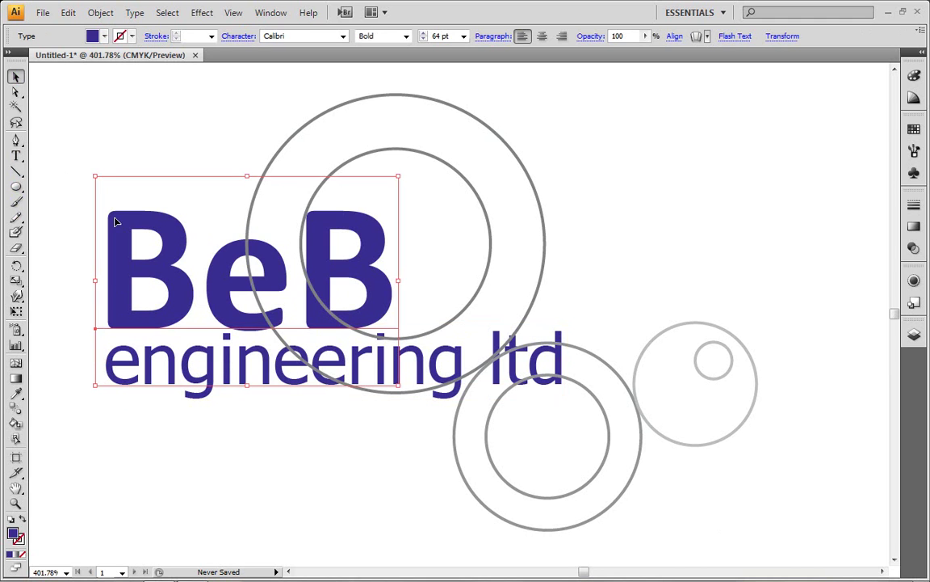
click(164, 142)
click(447, 161)
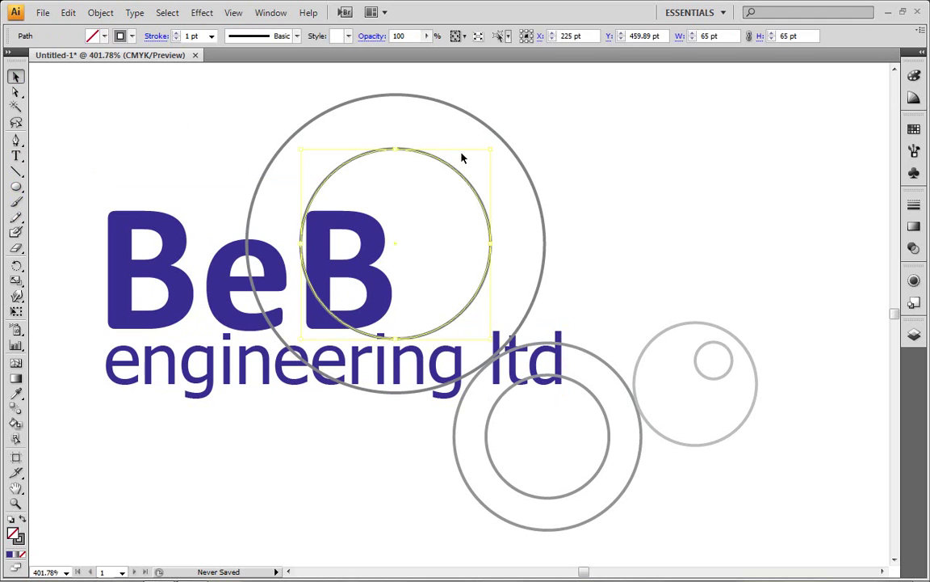
click(514, 155)
click(583, 210)
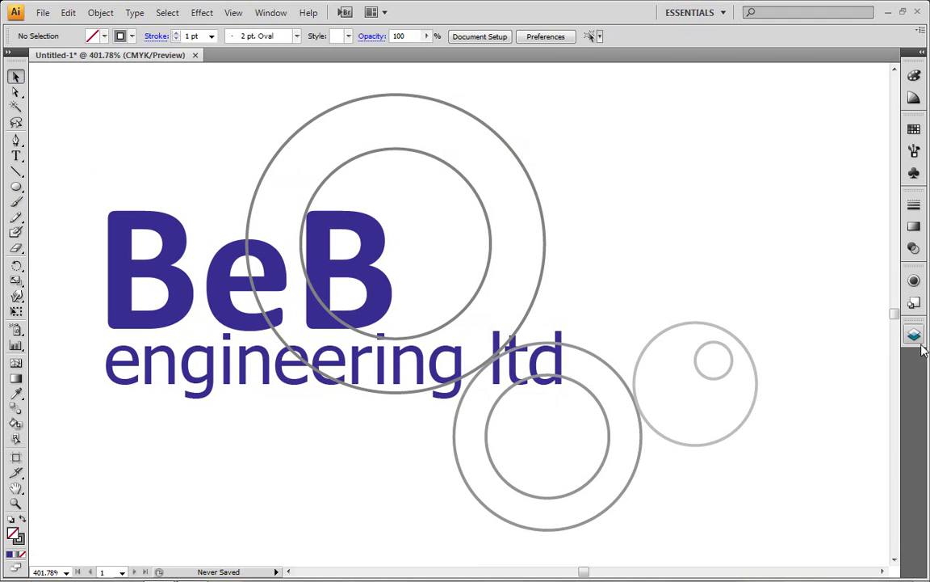
Hide and reshow Layers 5, 4, 3 and 2 one by one to examine which artwork each layer holds.
click(914, 334)
click(821, 388)
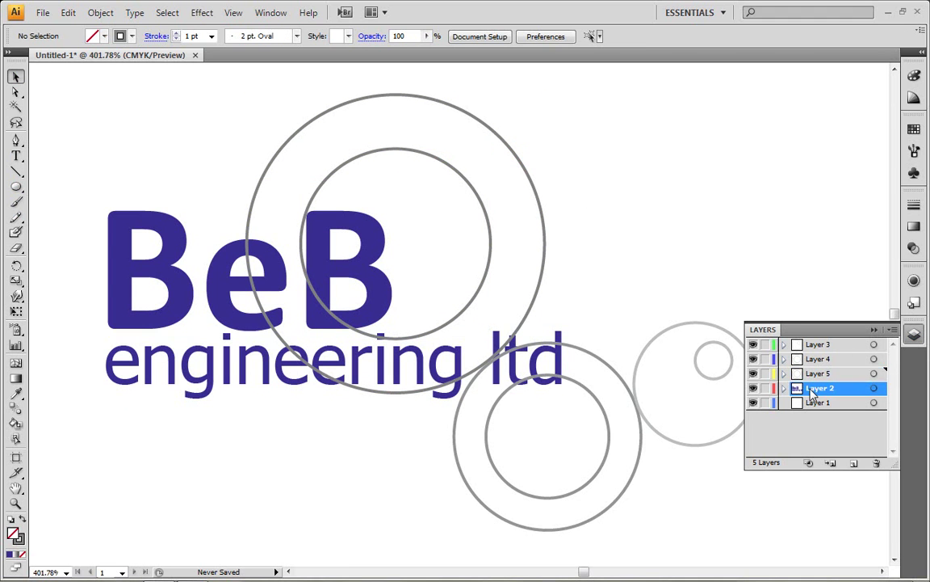
click(752, 374)
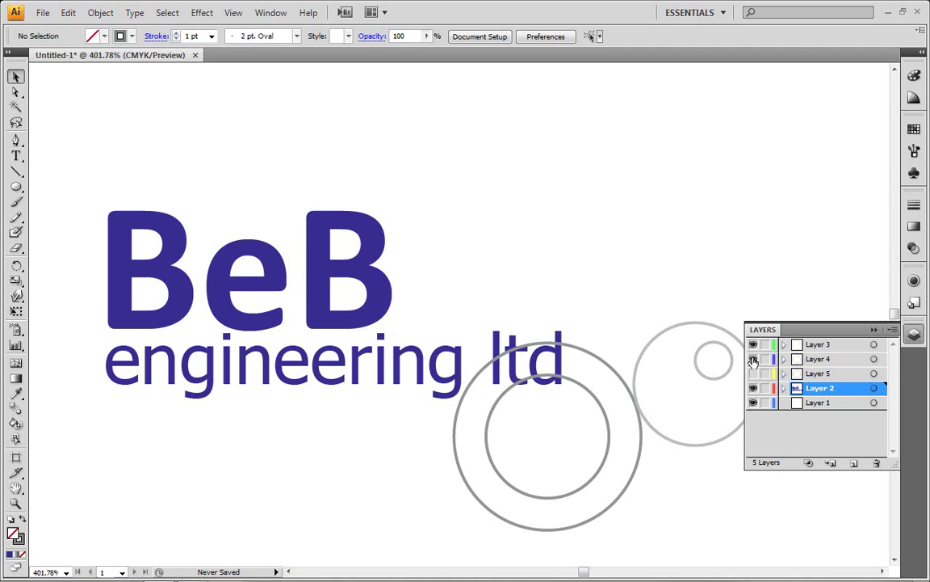
click(751, 360)
click(752, 345)
click(752, 345)
click(751, 359)
click(752, 374)
click(752, 389)
click(752, 388)
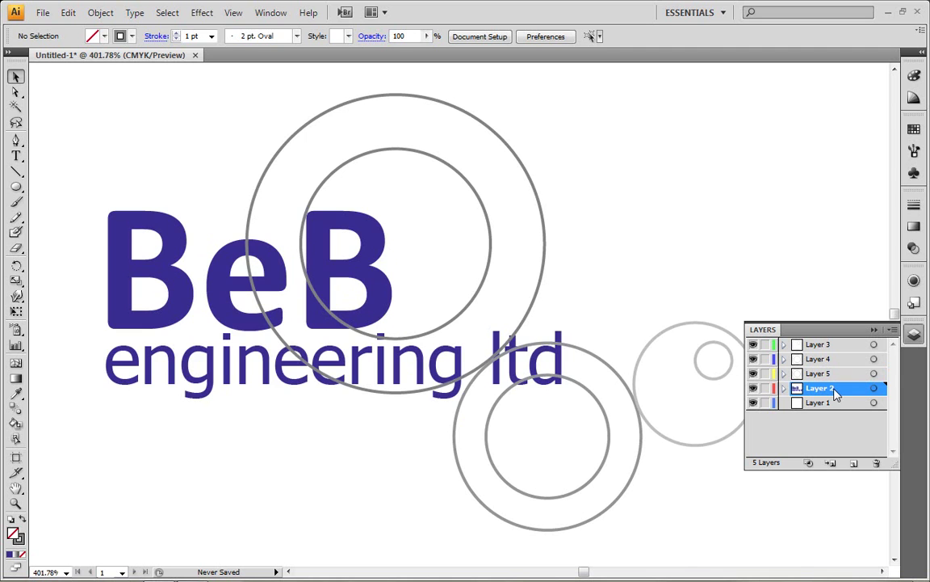
Move Layer 2 with the logo text to the top of the layer stack, above Layer 3.
drag(836, 393, 827, 347)
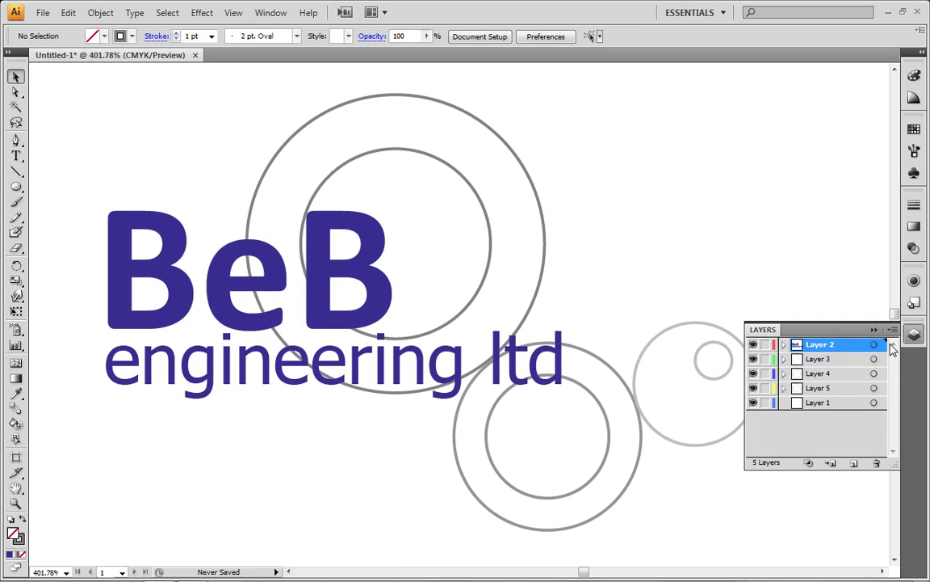
click(862, 335)
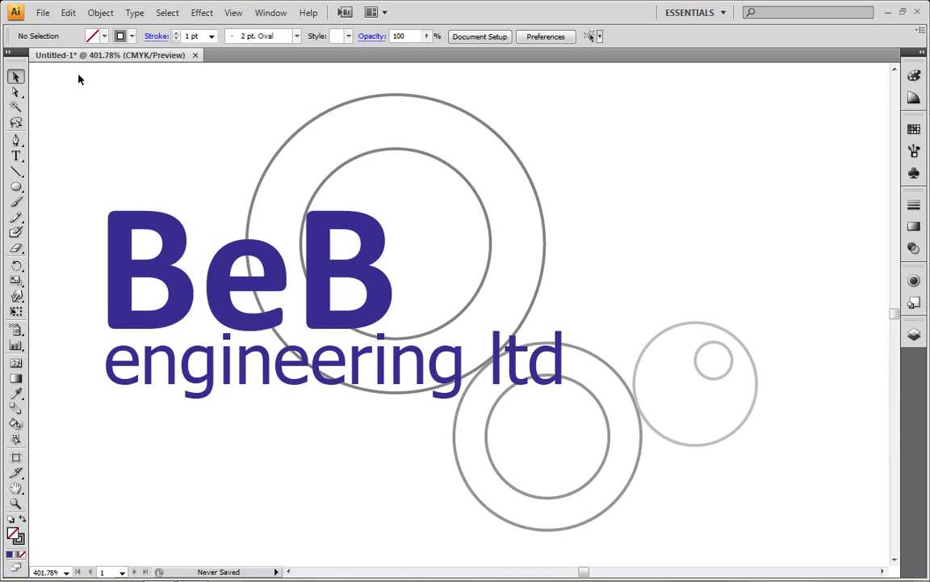
Start exporting the logo artwork to the D: drive in AutoCAD Drawing (*.DWG) format.
click(43, 12)
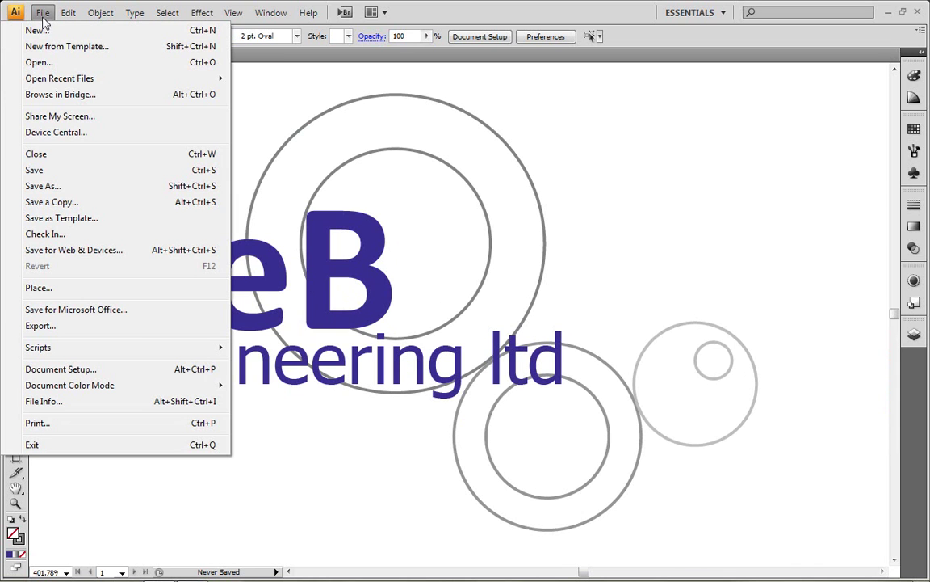
click(137, 327)
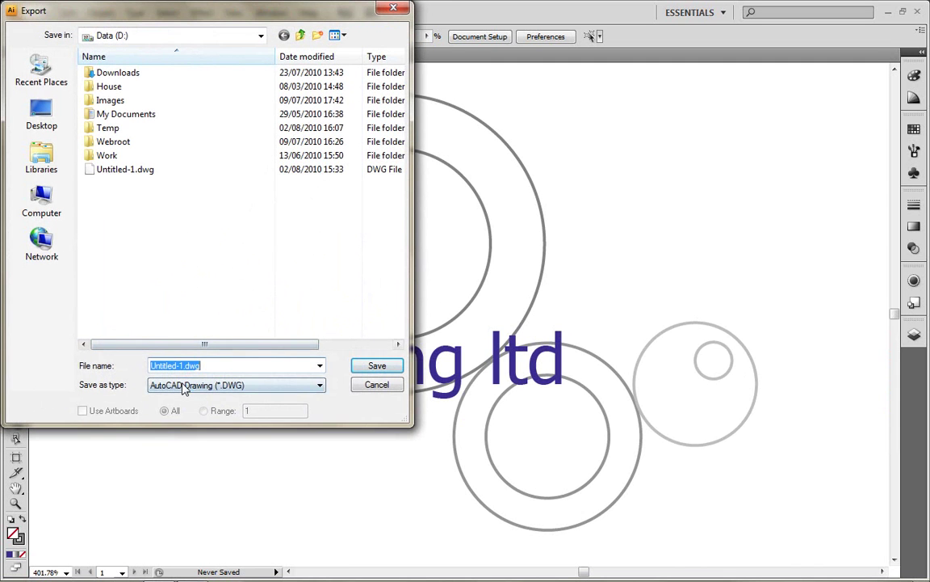
click(271, 386)
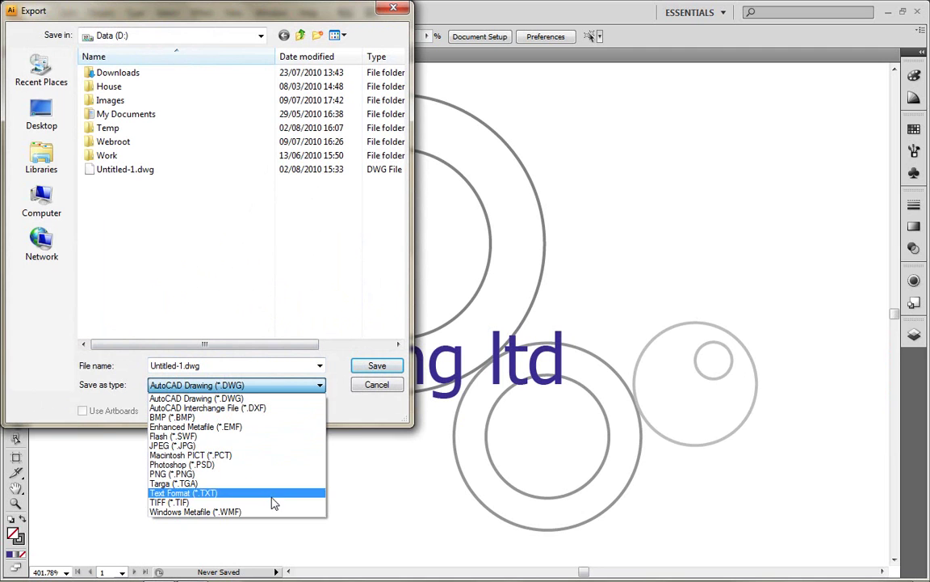
click(287, 399)
Name the export beb.dwg and export it for AutoCAD 2004/2005/2006 with True Color and Preserve Appearance.
double_click(183, 365)
click(182, 365)
key(BackSpace)
key(BackSpace)
key(BackSpace)
key(BackSpace)
key(BackSpace)
key(BackSpace)
key(BackSpace)
key(BackSpace)
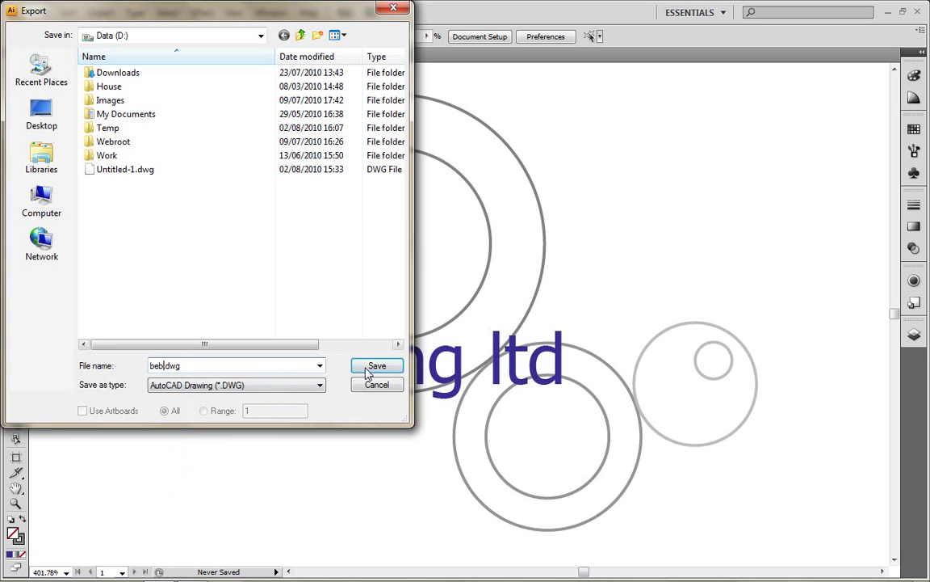
click(375, 366)
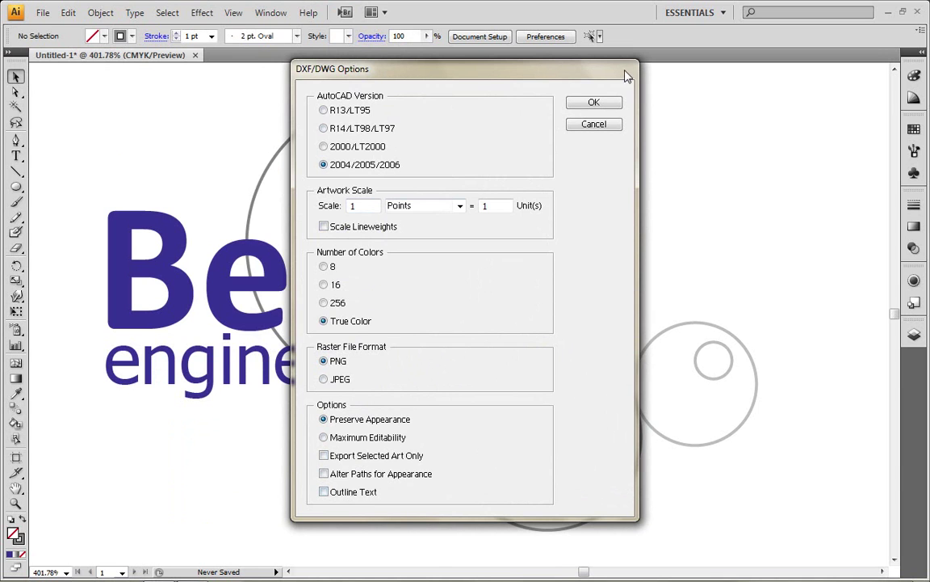
click(595, 103)
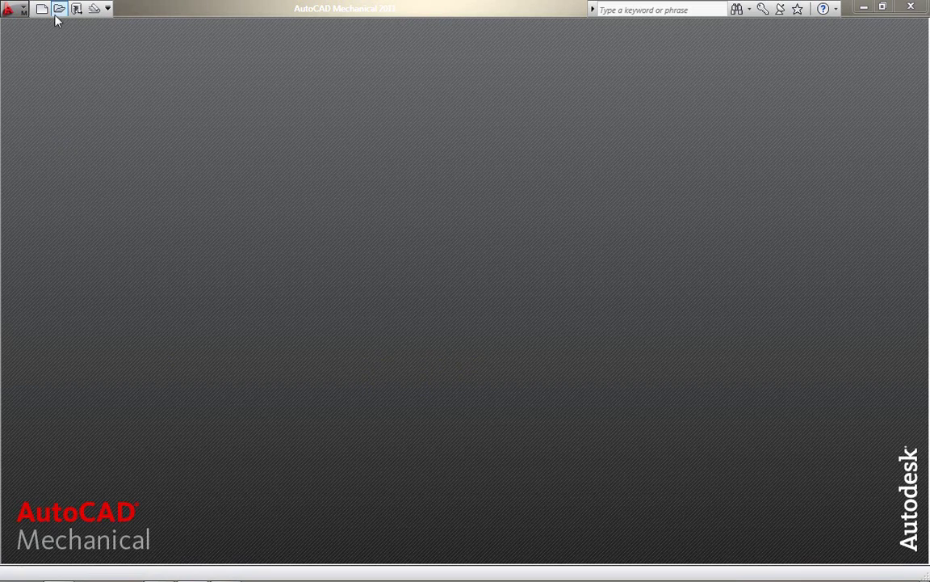
Switch to AutoCAD Mechanical and open beb.dwg from the D: drive, accepting the text code page conversion.
click(56, 9)
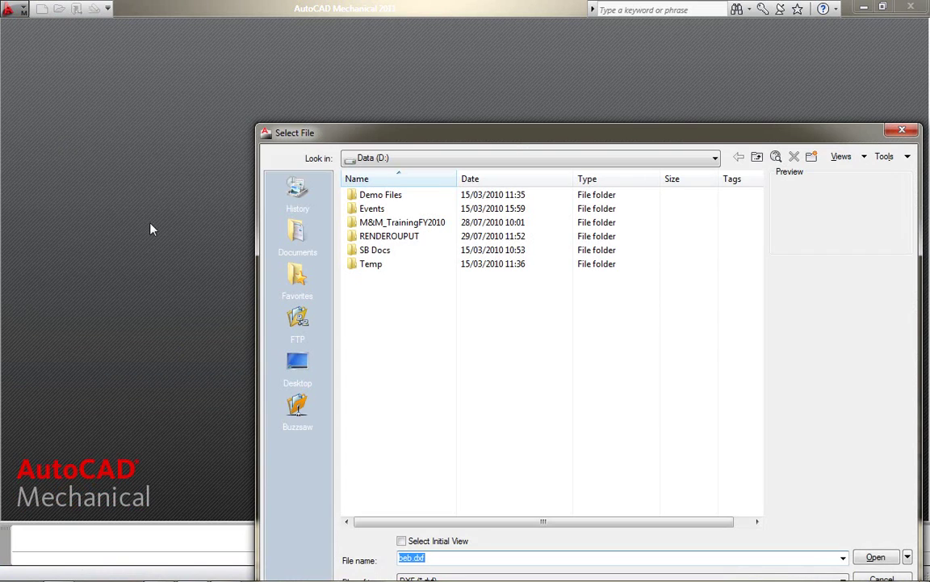
drag(508, 145, 383, 78)
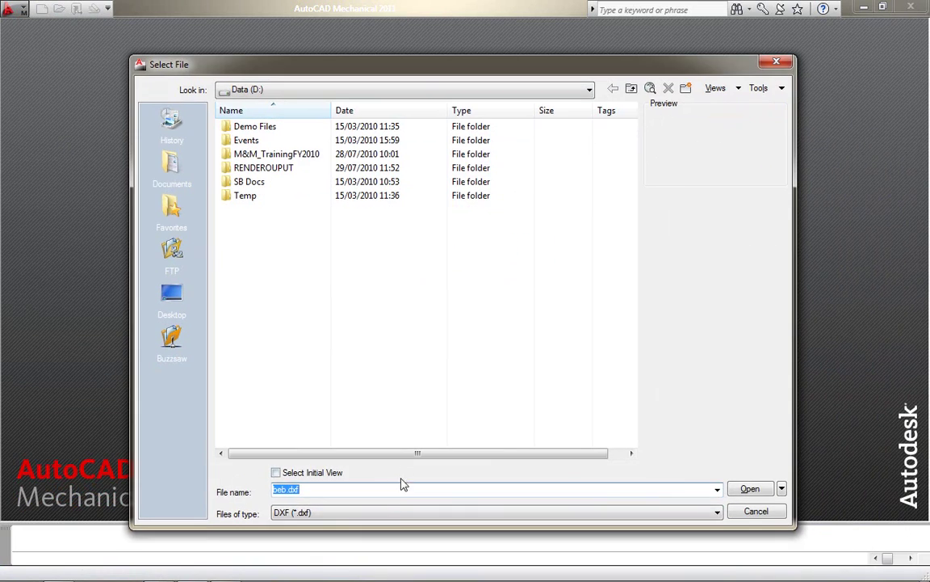
click(397, 512)
click(394, 526)
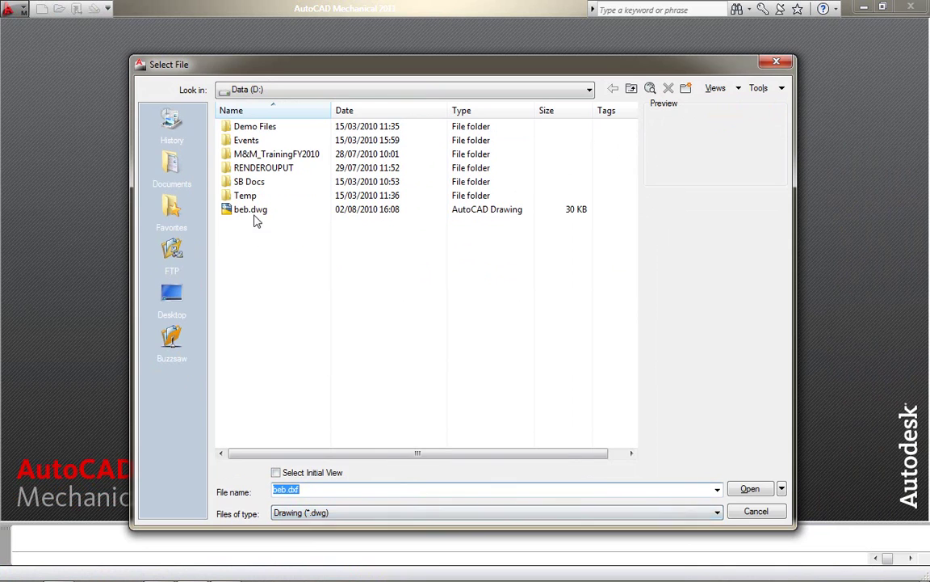
double_click(252, 212)
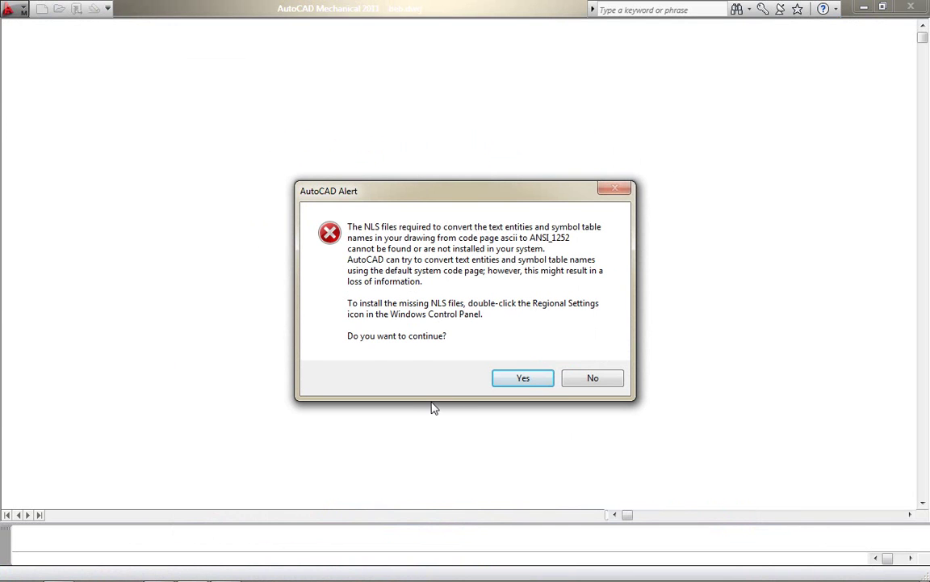
click(519, 379)
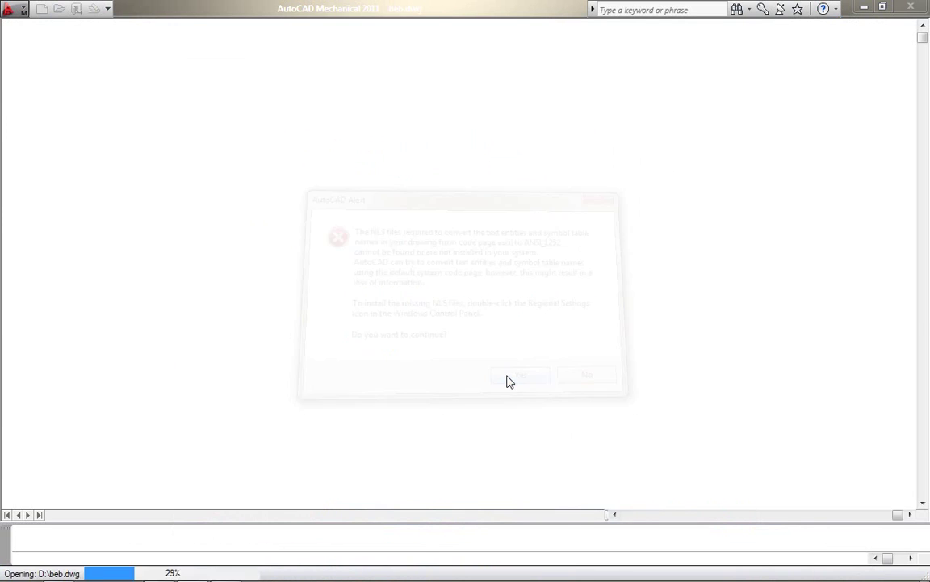
Inspect the imported logo text as a block reference in the drawing, leaving the block unedited.
middle_drag(345, 316, 461, 307)
scroll(394, 290, up, 5)
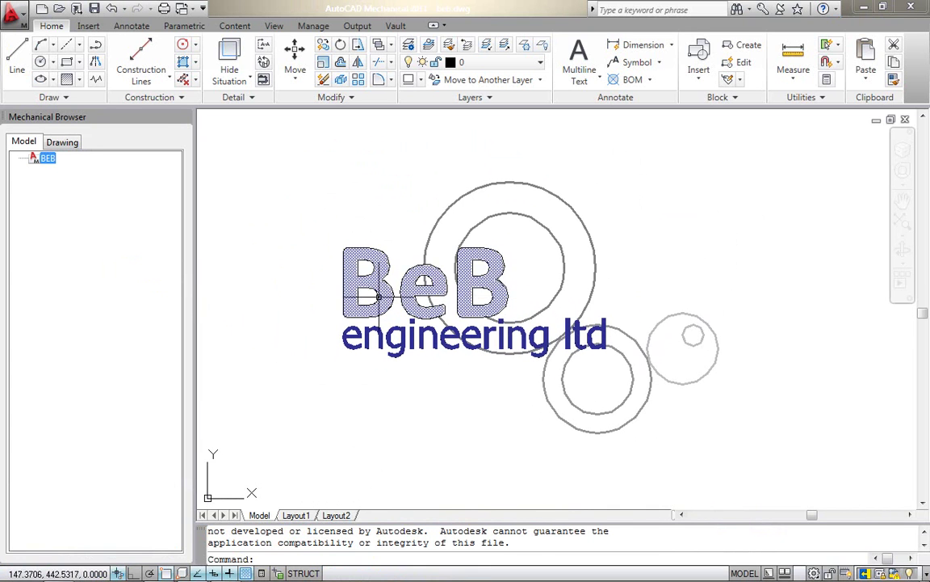
double_click(383, 323)
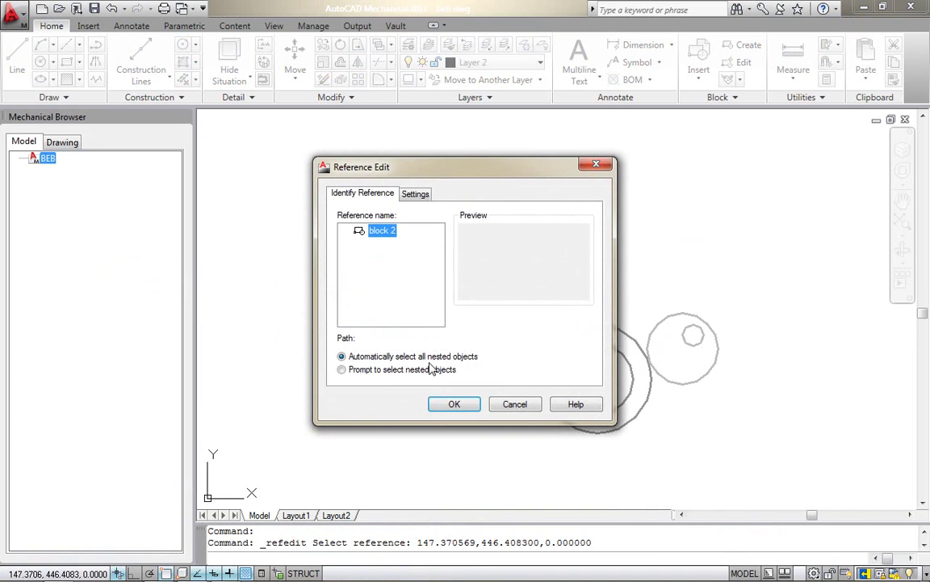
click(514, 404)
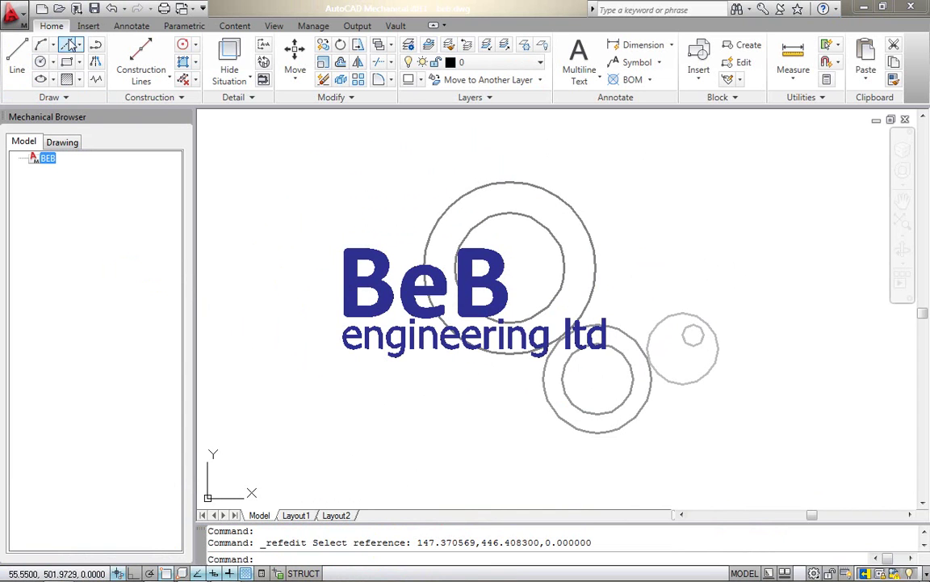
Save the beb.dwg drawing, close it and minimize AutoCAD Mechanical.
click(94, 8)
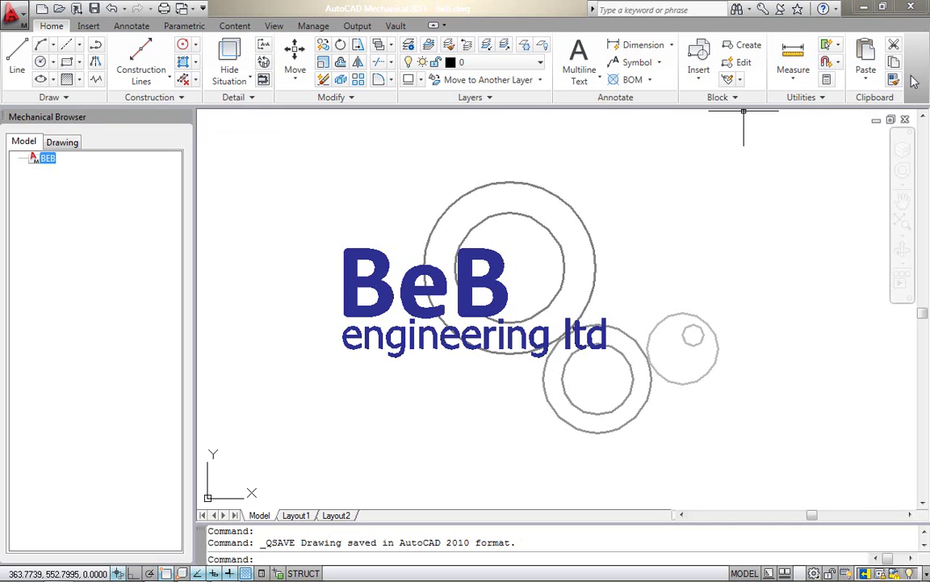
click(905, 119)
click(863, 6)
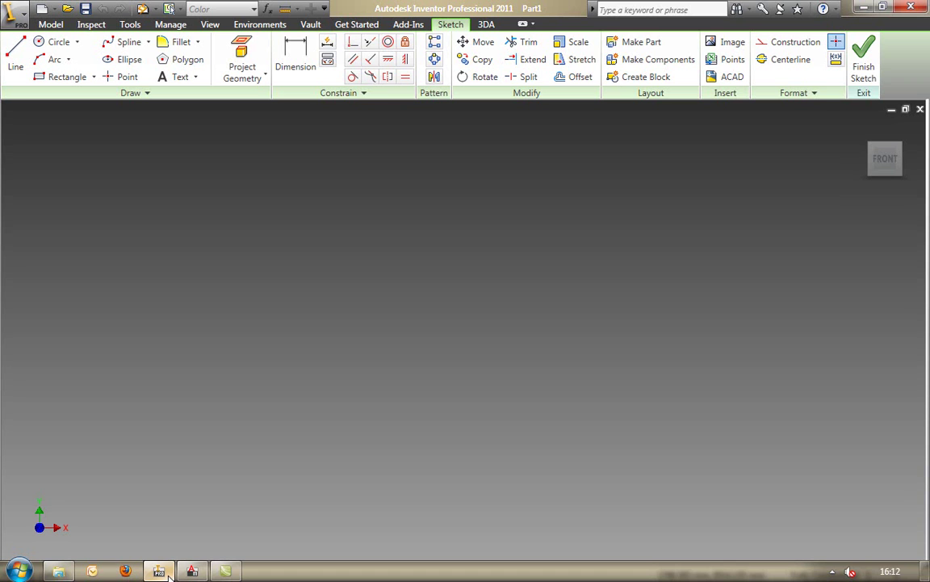
Switch to Autodesk Inventor Professional and start importing beb.dwg as AutoCAD geometry into the part sketch.
click(713, 76)
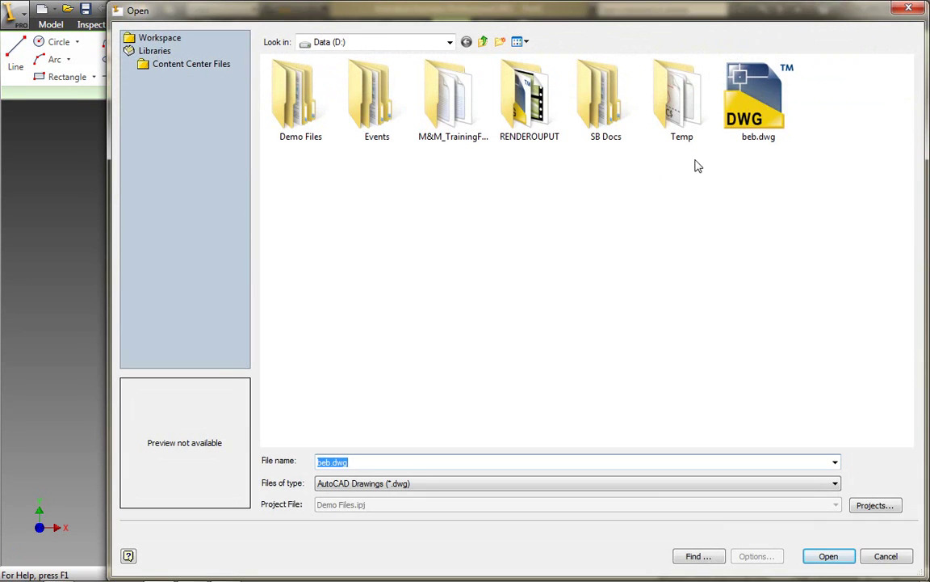
double_click(751, 101)
click(574, 332)
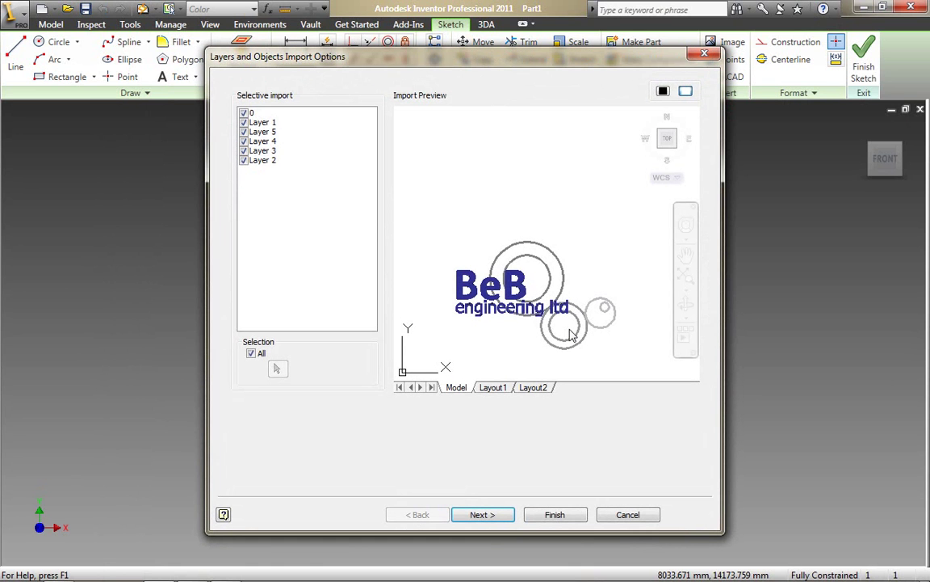
Exclude and re-include Layers 2, 3, 4 and 5 in the selective import to examine each layer's content in the preview.
click(244, 161)
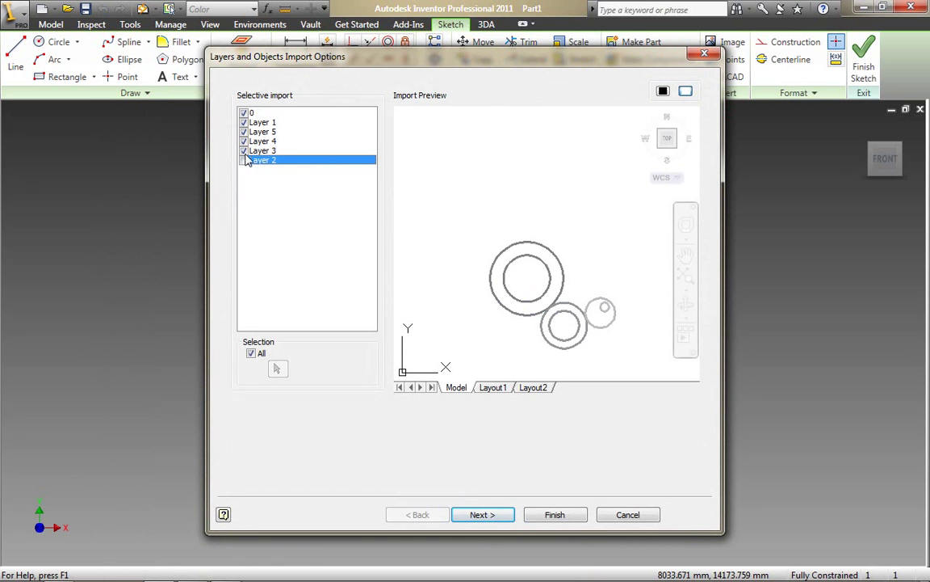
click(244, 151)
click(244, 141)
click(244, 132)
click(243, 132)
click(244, 141)
click(244, 151)
click(244, 161)
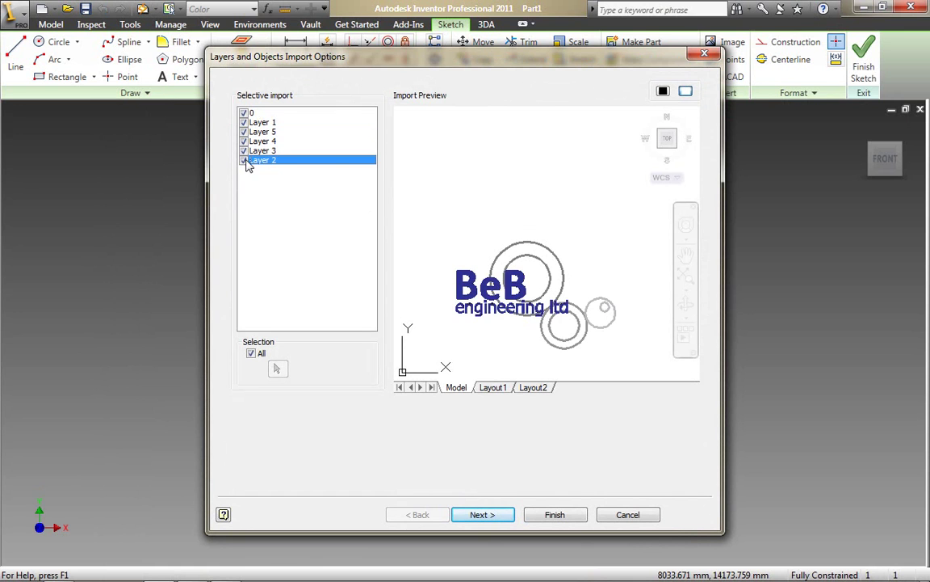
Finish importing all layers of beb.dwg into the sketch using the detected inch units, and inspect the imported lettering.
click(482, 515)
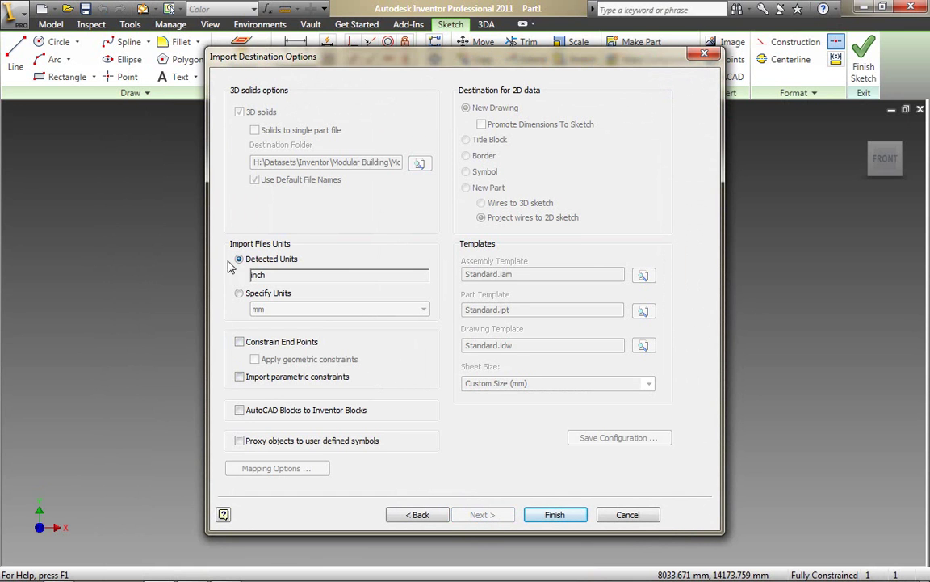
click(543, 517)
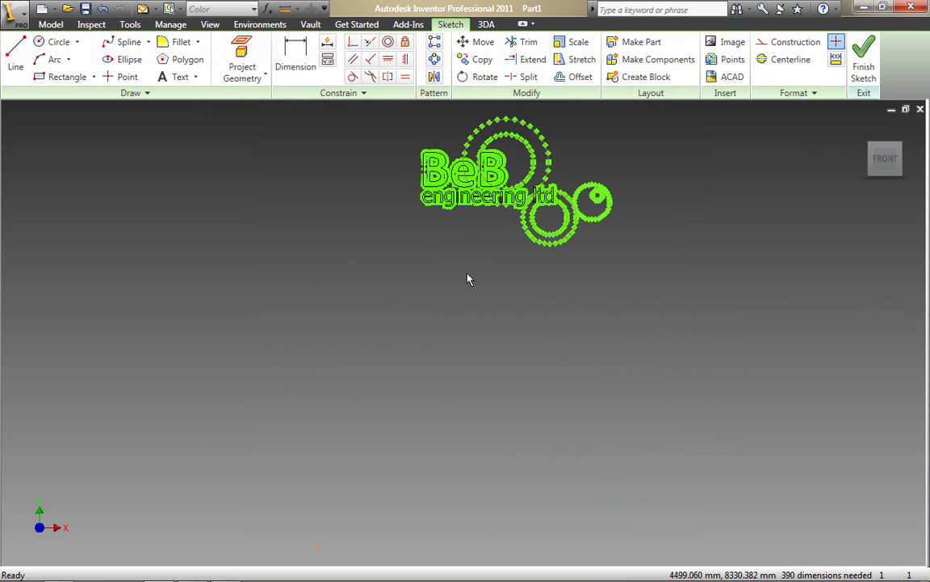
mouse_move(463, 266)
middle_down()
mouse_move(436, 316)
mouse_move(427, 283)
middle_up()
scroll(427, 284, down, 2)
scroll(422, 283, up, 8)
scroll(418, 281, up, 3)
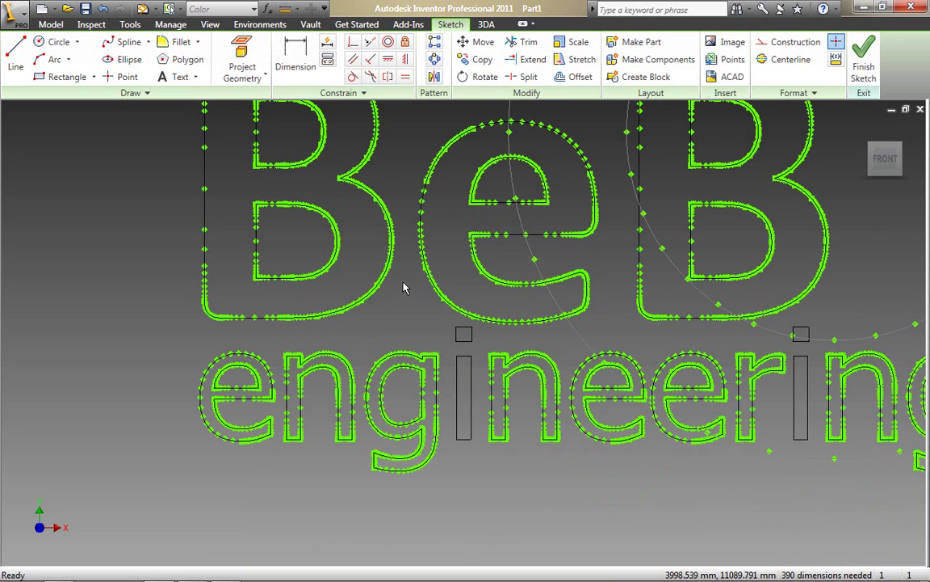
middle_drag(393, 233, 357, 275)
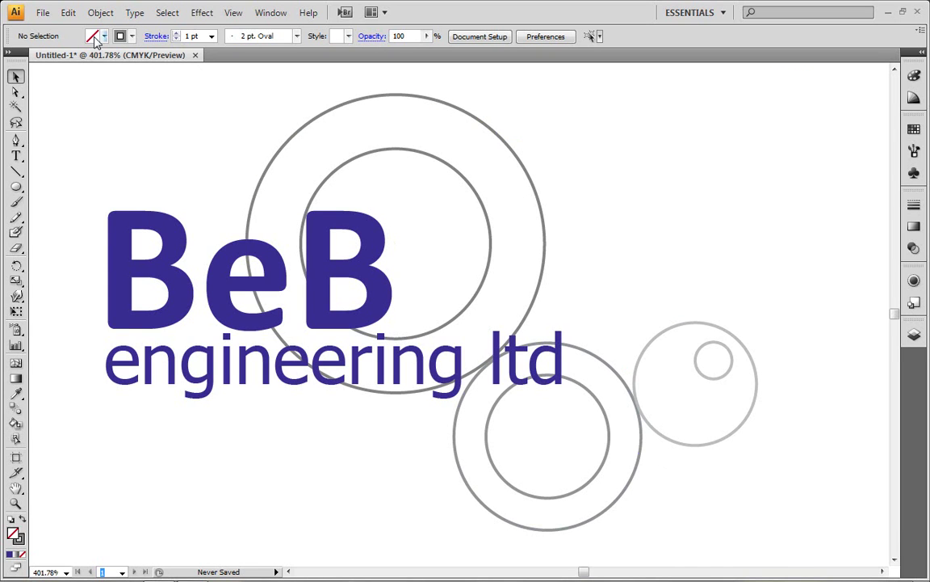
Export the Illustrator logo as an AutoCAD drawing named beb2 on Data (D:), using the Maximum Editability option.
click(42, 12)
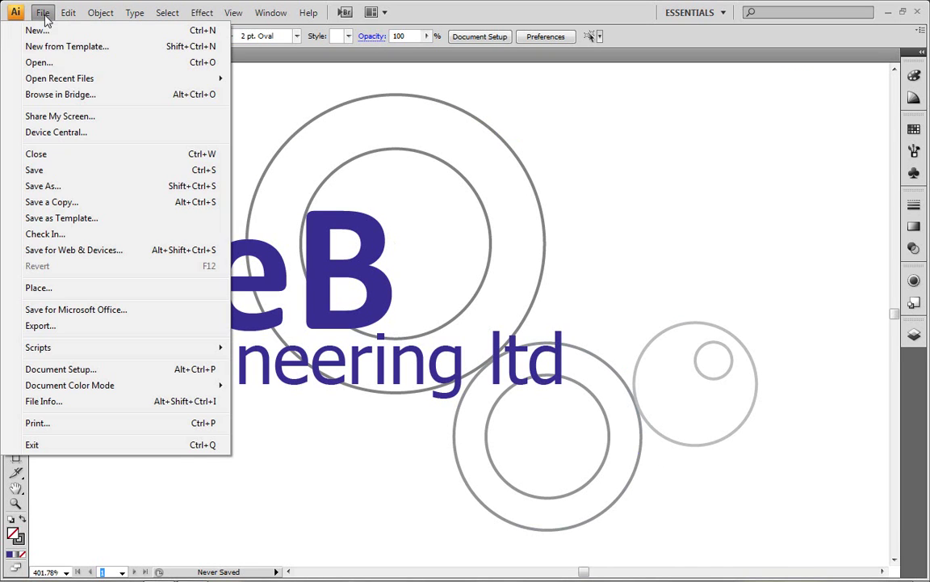
click(85, 327)
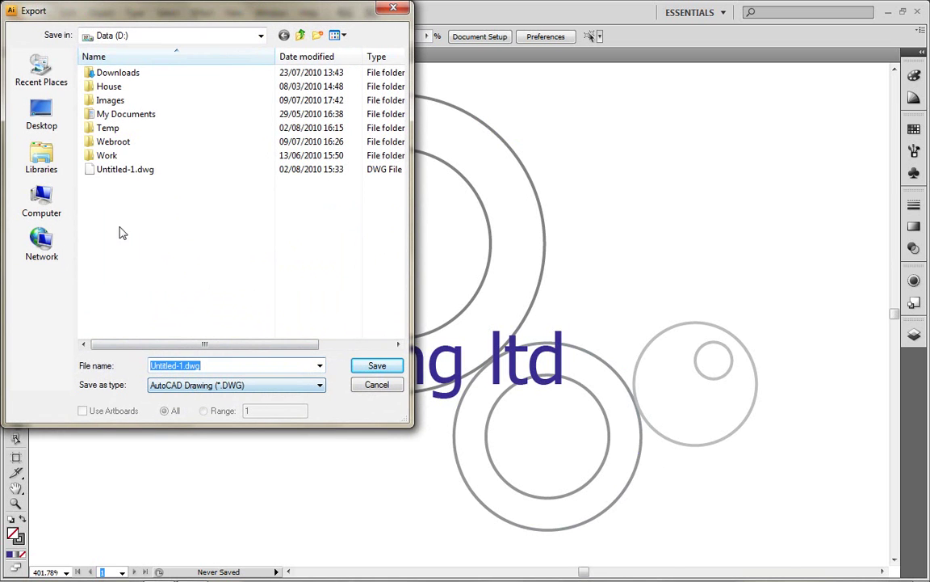
drag(200, 366, 119, 365)
text(beb2)
click(377, 365)
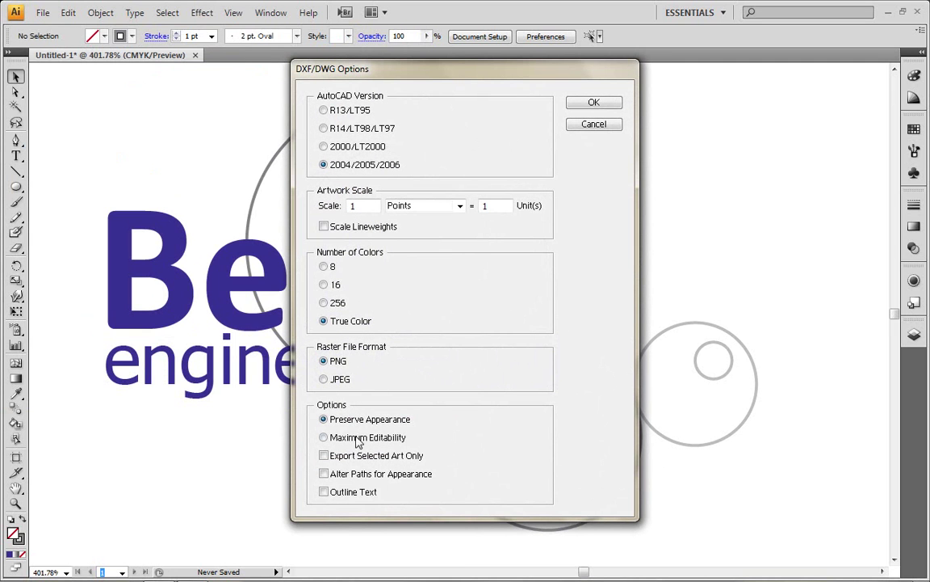
click(344, 440)
click(594, 104)
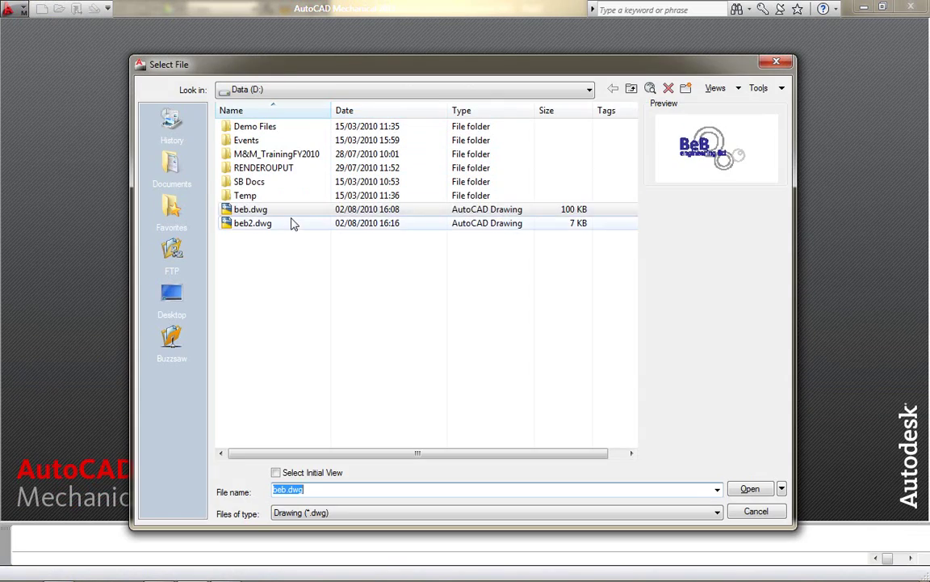
Switch to AutoCAD Mechanical and open beb2.dwg from Data (D:).
double_click(299, 228)
click(505, 379)
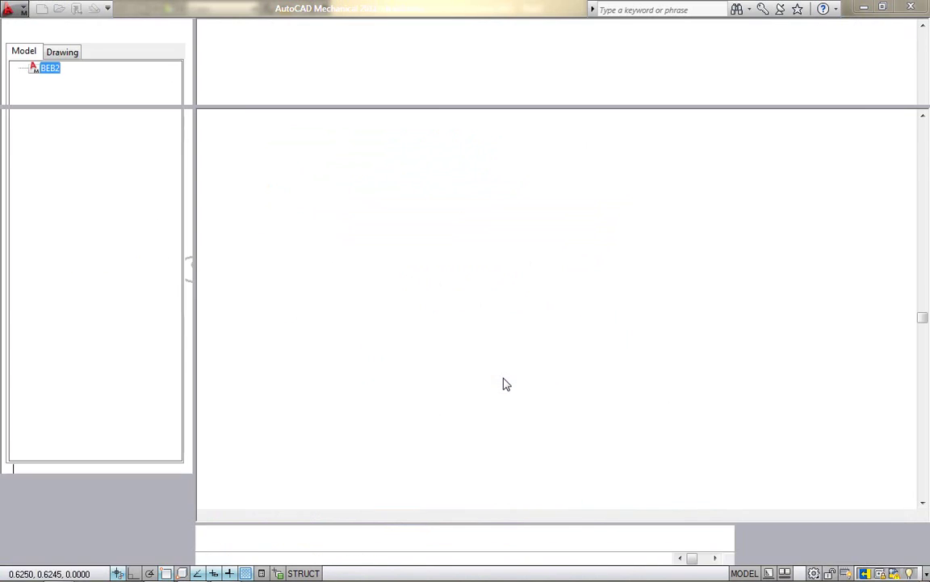
middle_drag(354, 278, 531, 264)
scroll(398, 274, up, 5)
scroll(466, 278, down, 1)
Check what the logo layers contain by toggling their visibility, and save and close beb2.dwg.
click(494, 62)
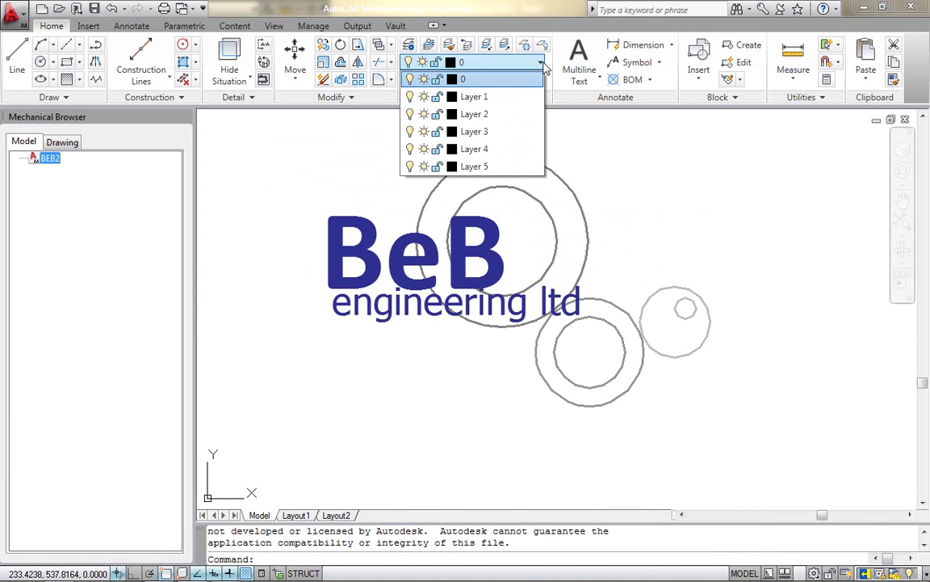
click(410, 115)
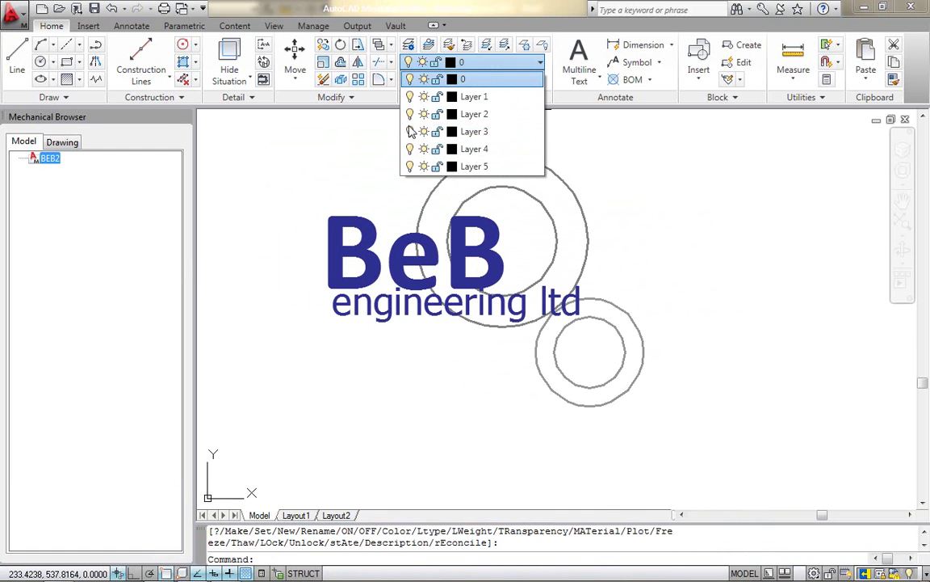
click(409, 131)
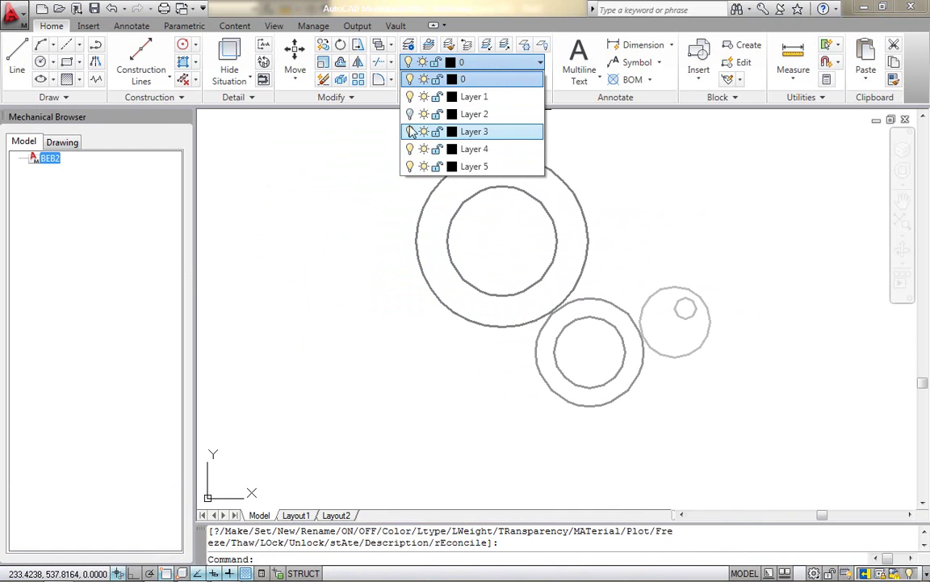
click(390, 151)
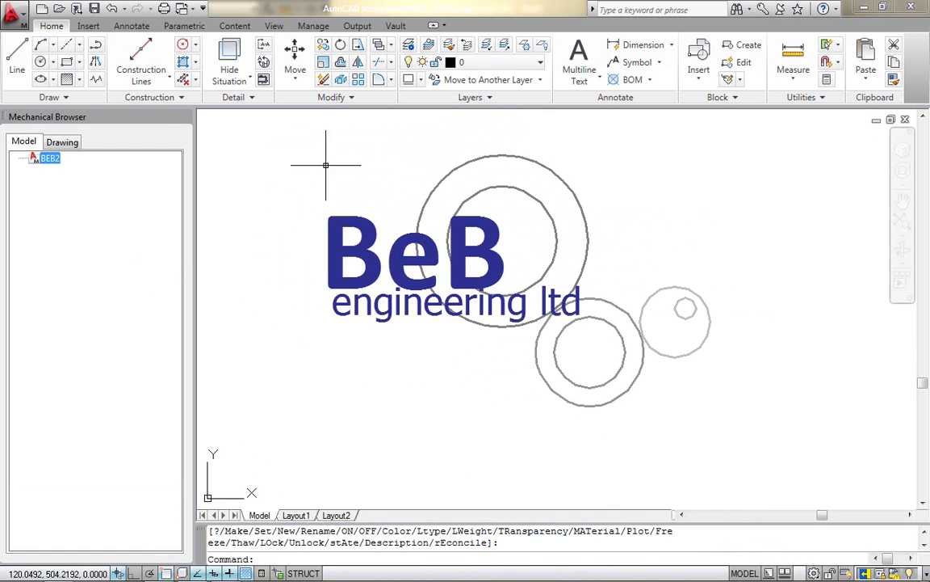
click(95, 8)
click(907, 120)
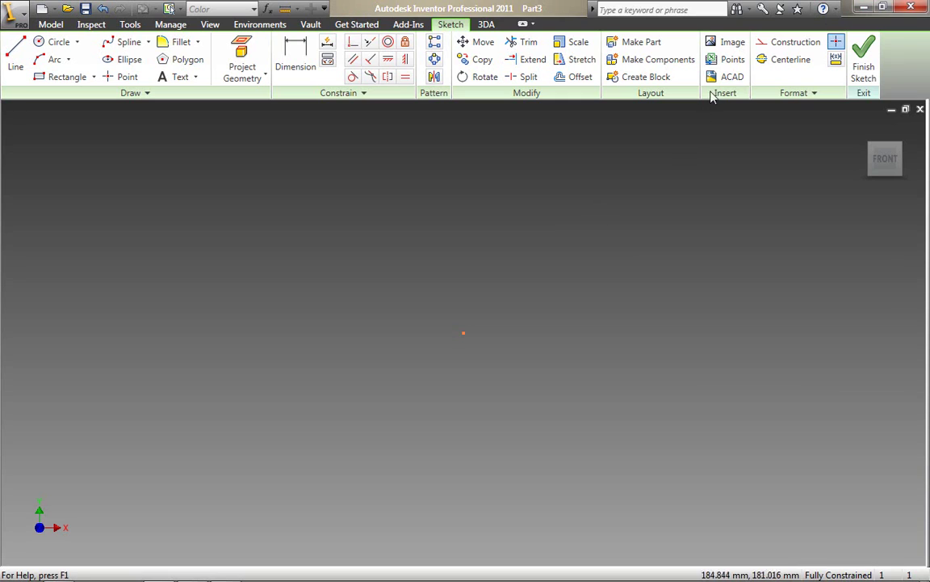
Switch to Autodesk Inventor Professional and start importing beb2.dwg from Data (D:) as AutoCAD geometry into the part sketch.
click(732, 76)
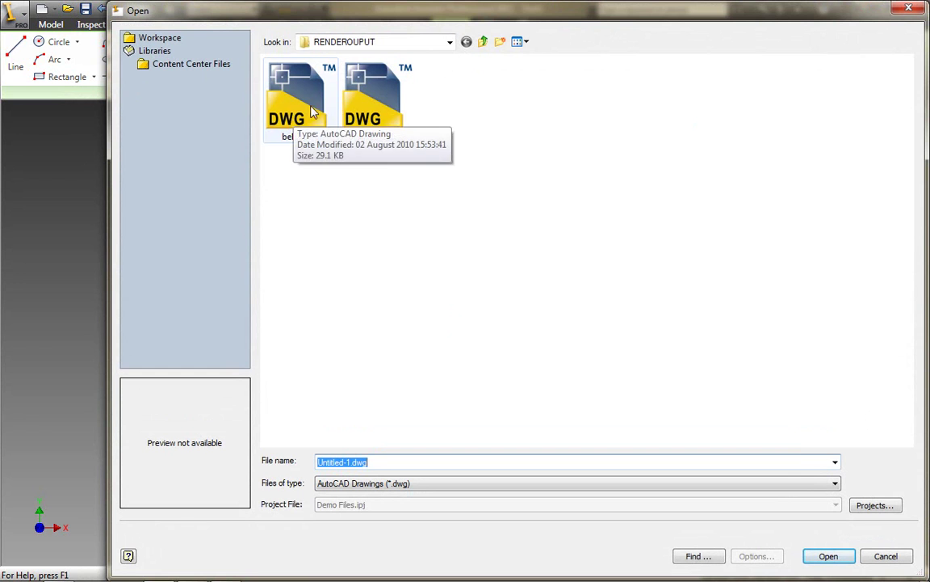
click(483, 42)
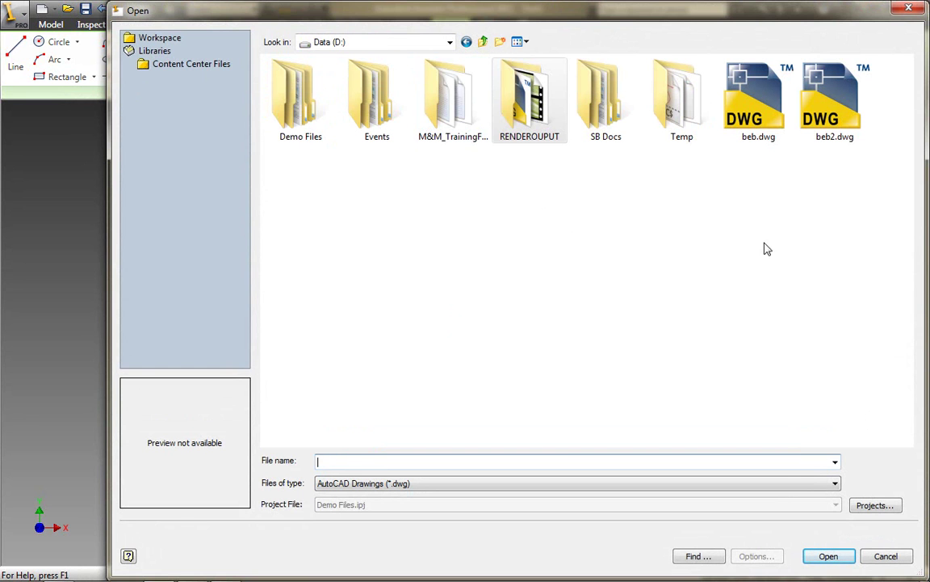
double_click(832, 96)
click(570, 331)
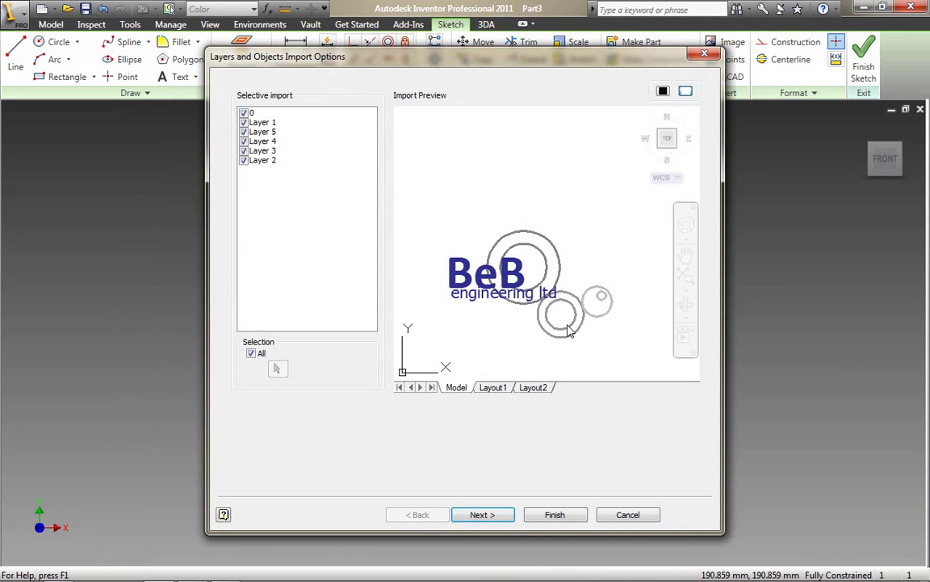
Exclude and re-include Layer 2 in the selective import to examine its content in the preview.
scroll(568, 330, up, 5)
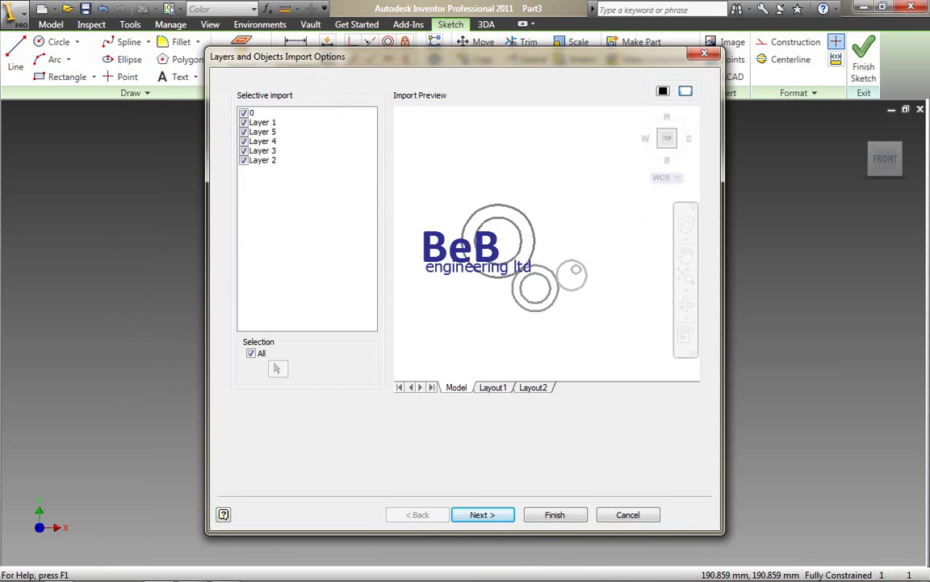
click(243, 160)
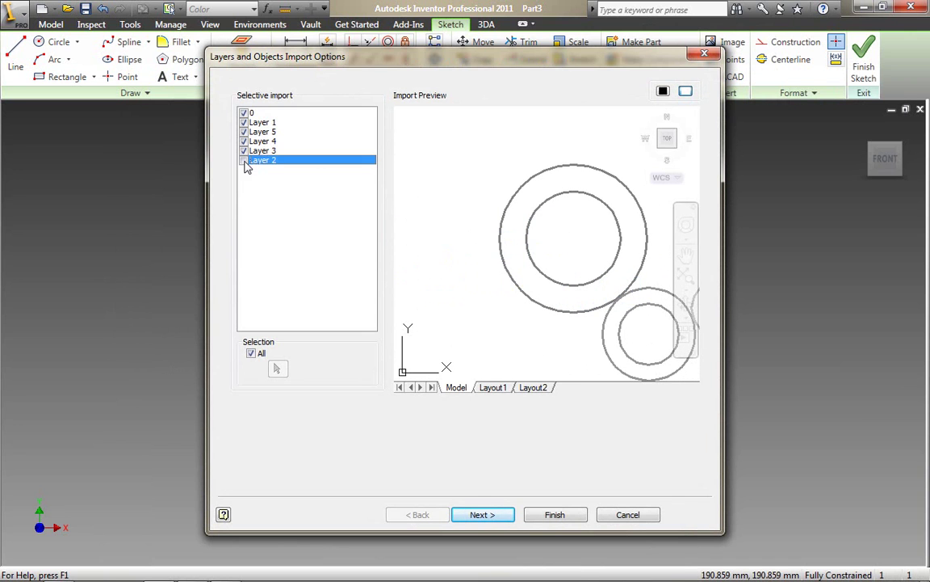
click(244, 151)
click(244, 159)
scroll(543, 253, down, 3)
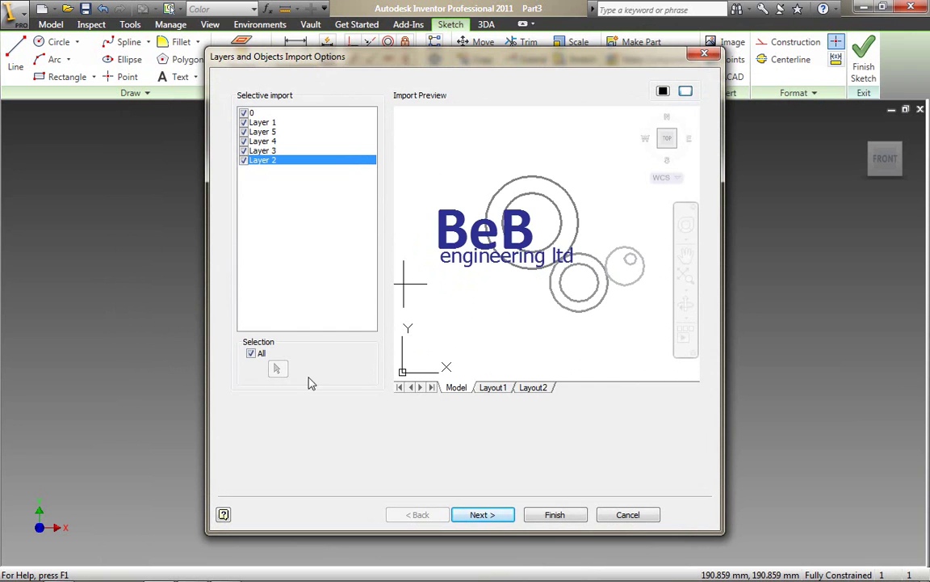
Finish importing all layers of beb2.dwg into the sketch.
click(484, 514)
click(546, 517)
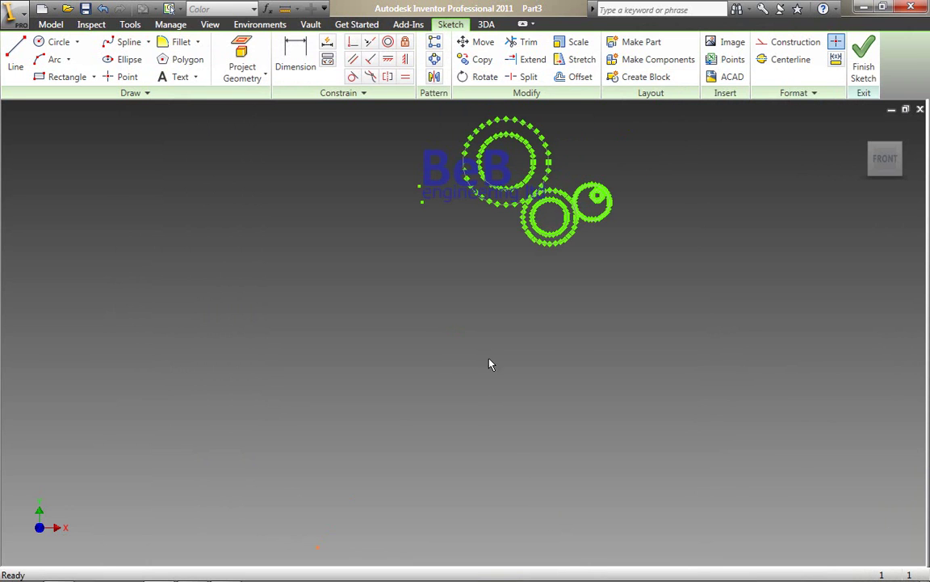
scroll(476, 430, up, 5)
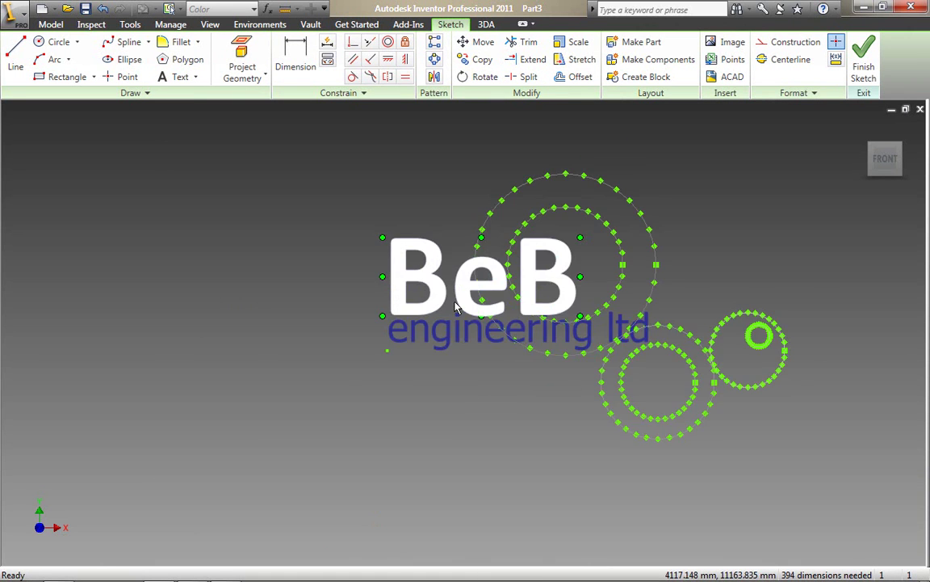
Edit the large imported BeB text in the sketch so that it reads BcB.
scroll(457, 307, up, 3)
right_click(380, 255)
click(466, 364)
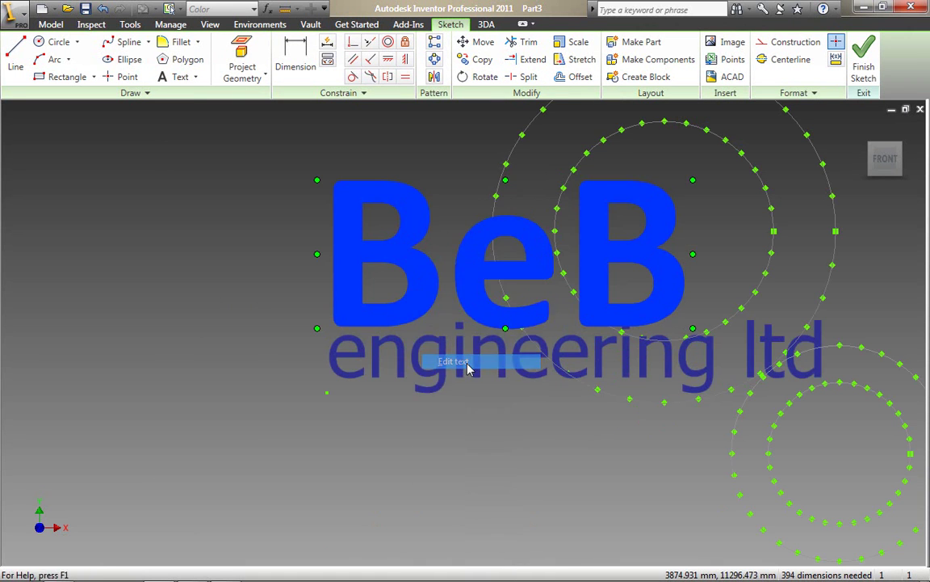
drag(623, 338, 301, 141)
click(378, 385)
drag(378, 385, 296, 386)
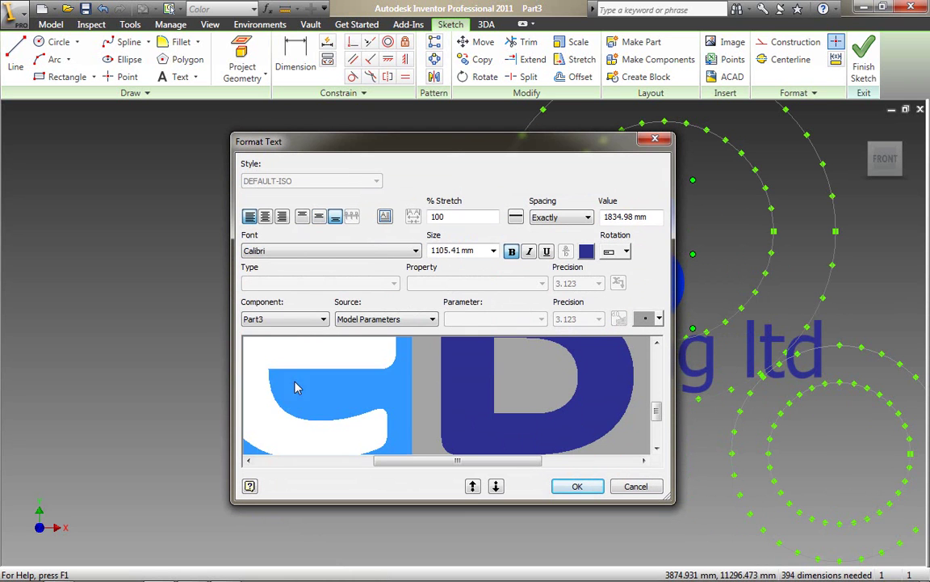
click(578, 486)
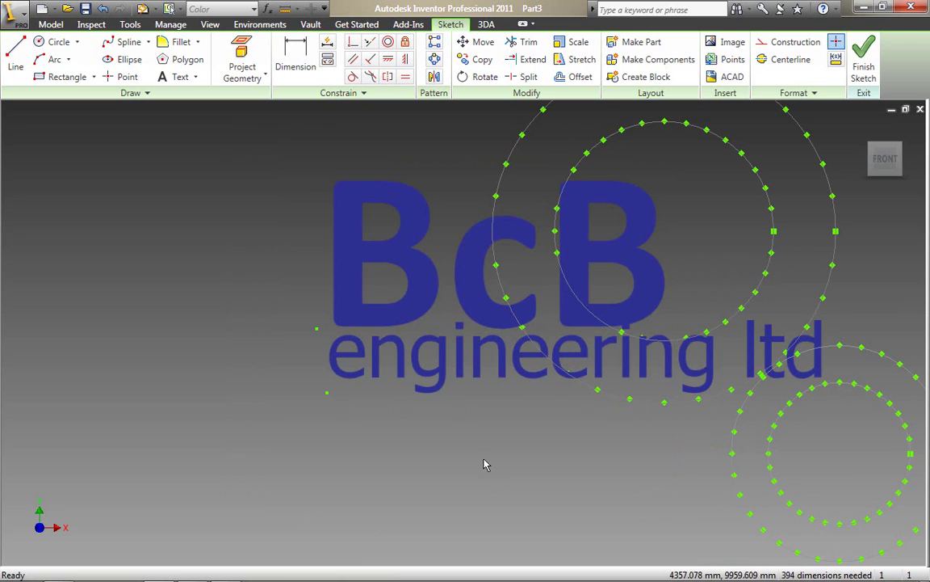